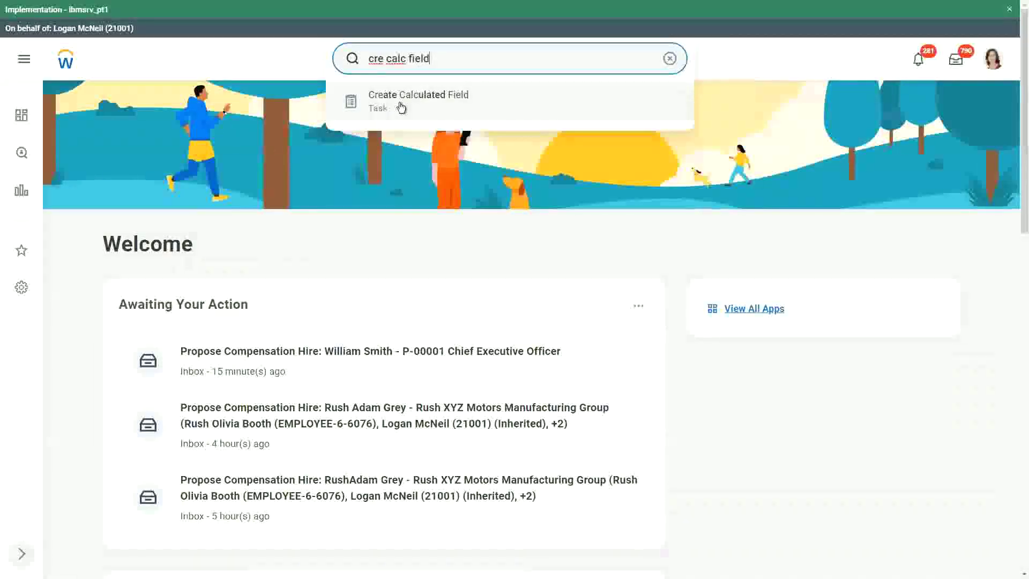
Start the Create Calculated Field task and name the field CF-WW-Eval Exp-Test.
{"action": "left_click", "coordinate": [400, 102]}
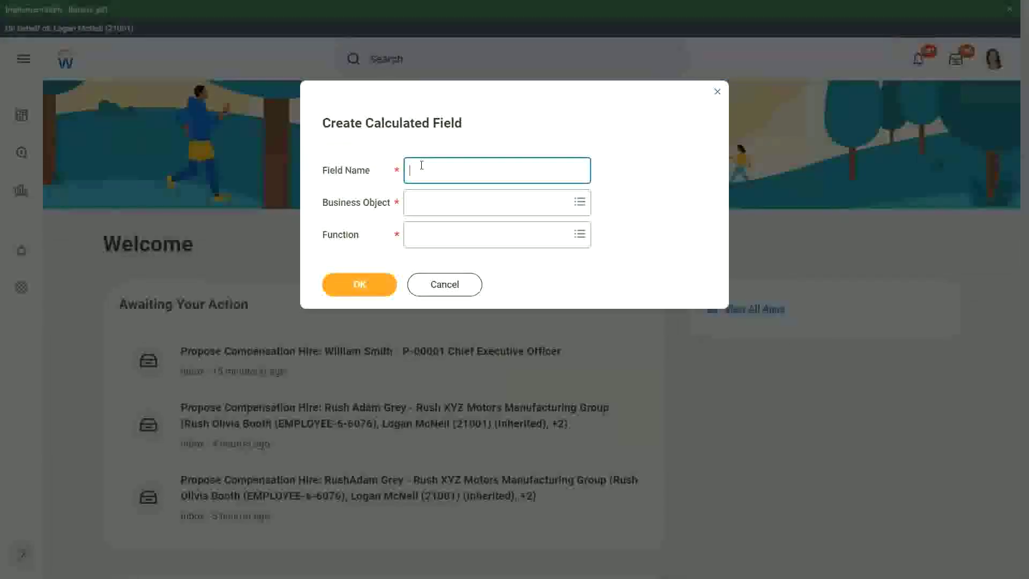
{"action": "type", "text": "CF-WW-"}
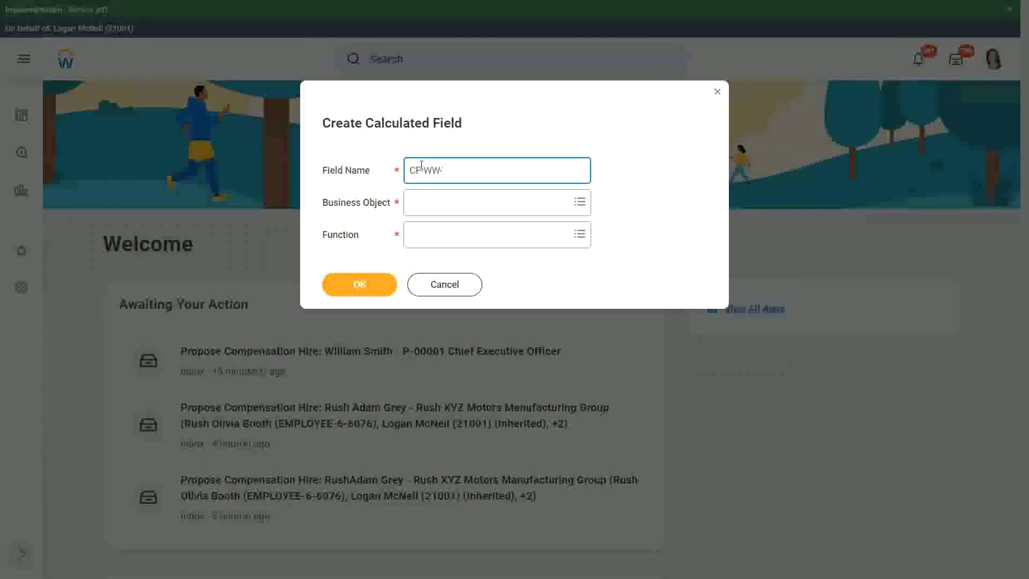
{"action": "type", "text": "Eval Exp -"}
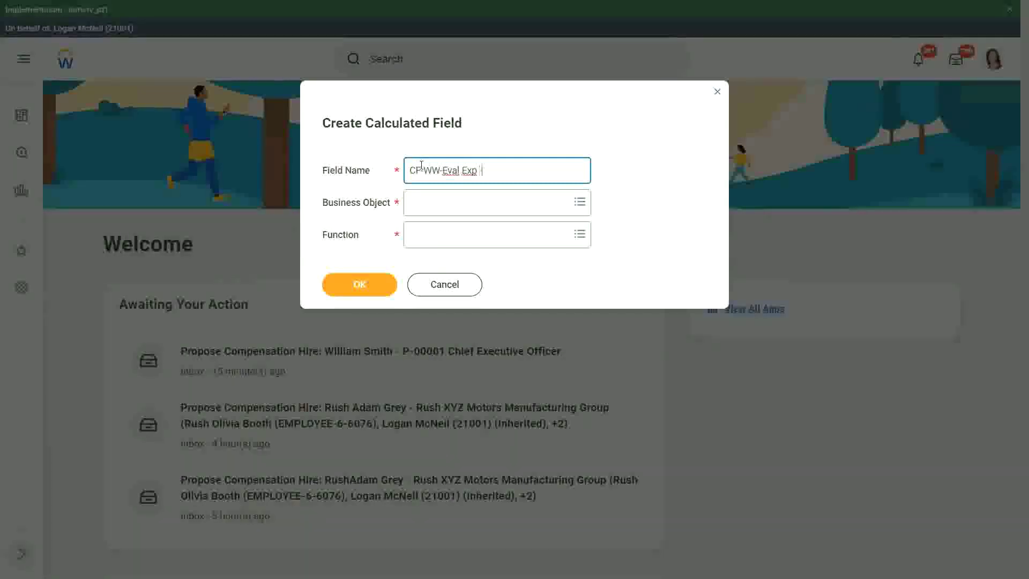
{"action": "key", "text": "BackSpace"}
{"action": "type", "text": "-Test"}
{"action": "key", "text": "Tab"}
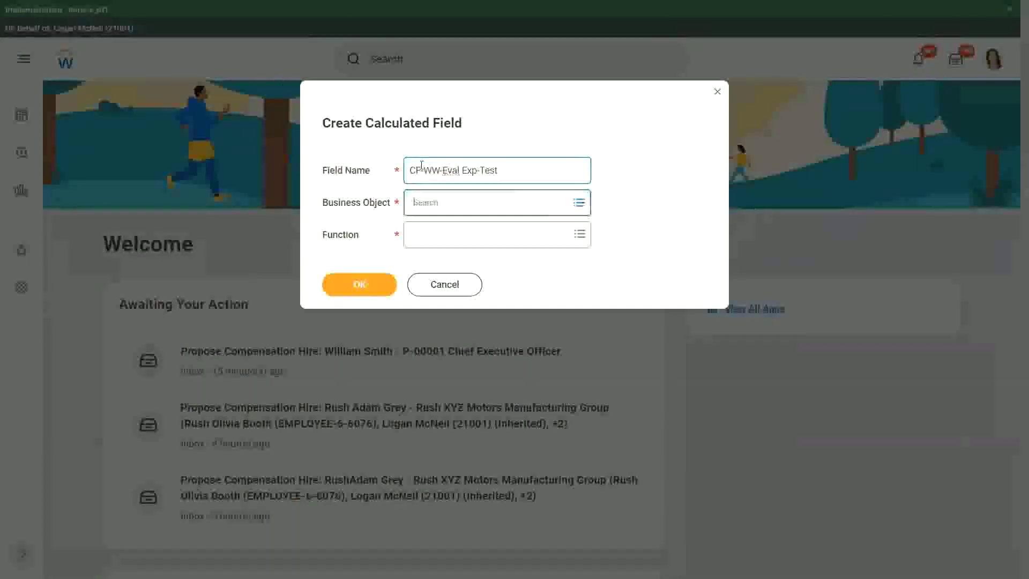
Set the business object to Worker and the function to Evaluate Expression, and continue to the calculation setup.
{"action": "type", "text": "worker"}
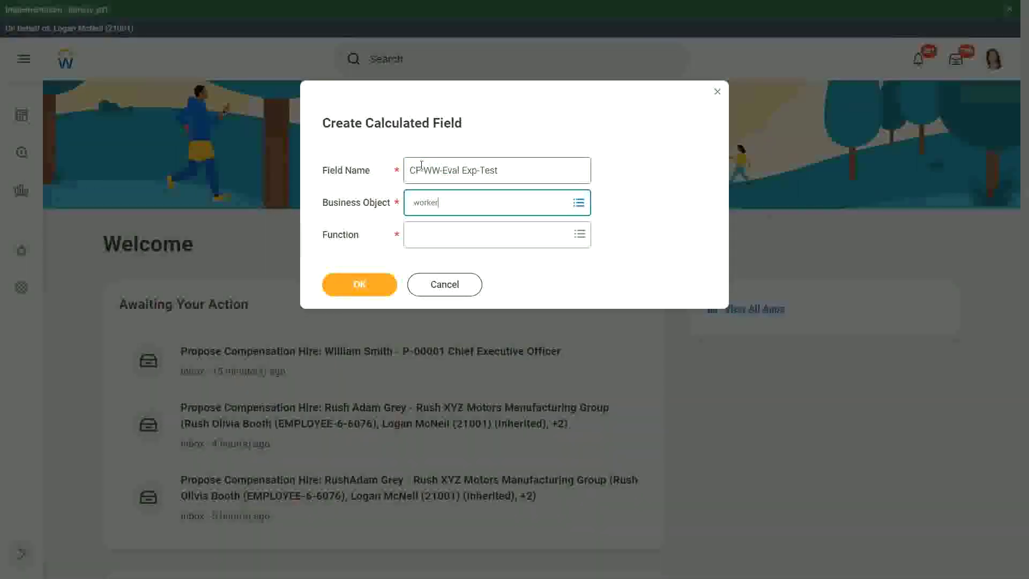
{"action": "key", "text": "Return"}
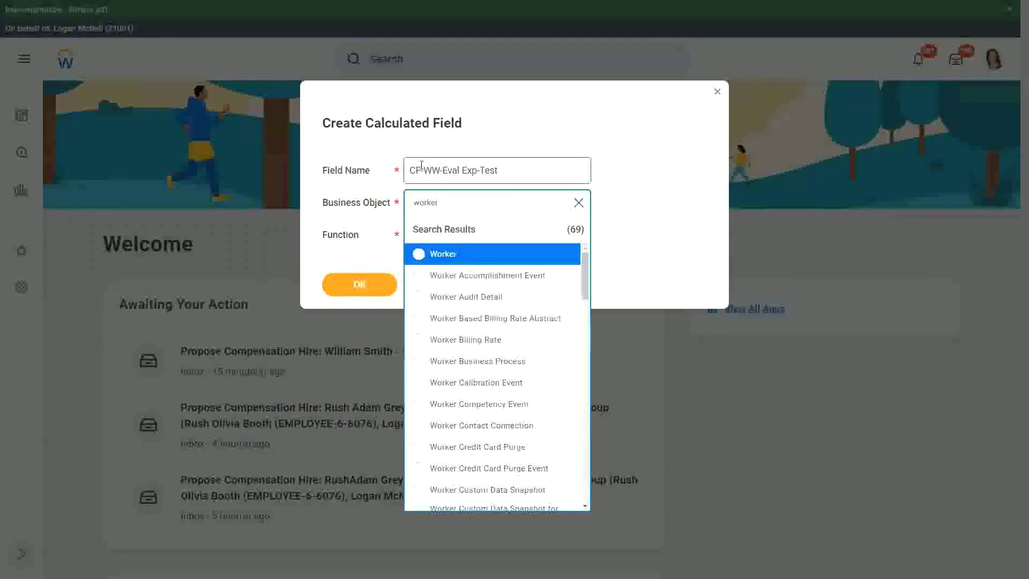
{"action": "key", "text": "Return"}
{"action": "key", "text": "Tab"}
{"action": "type", "text": "ev"}
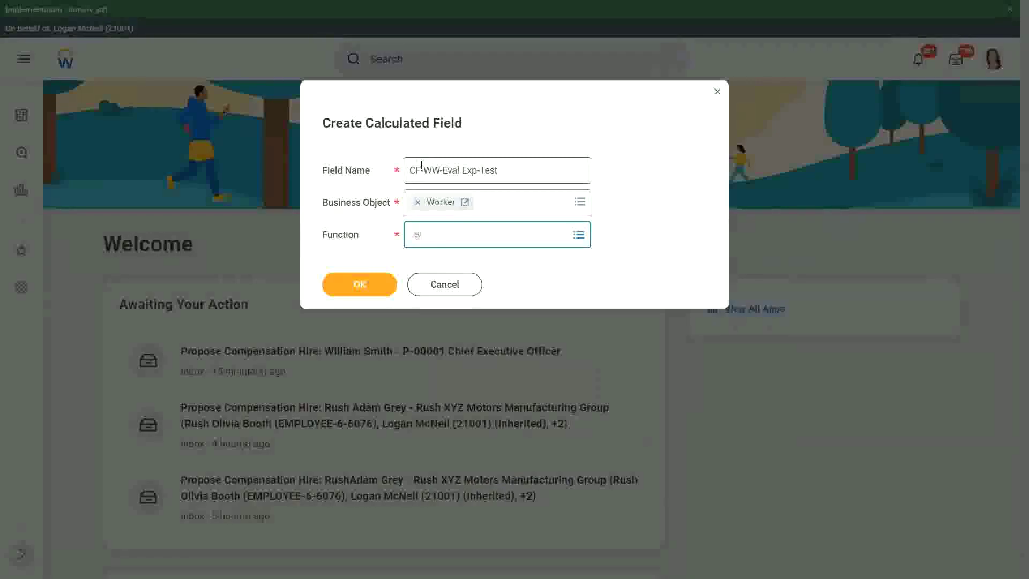
{"action": "type", "text": "al exp"}
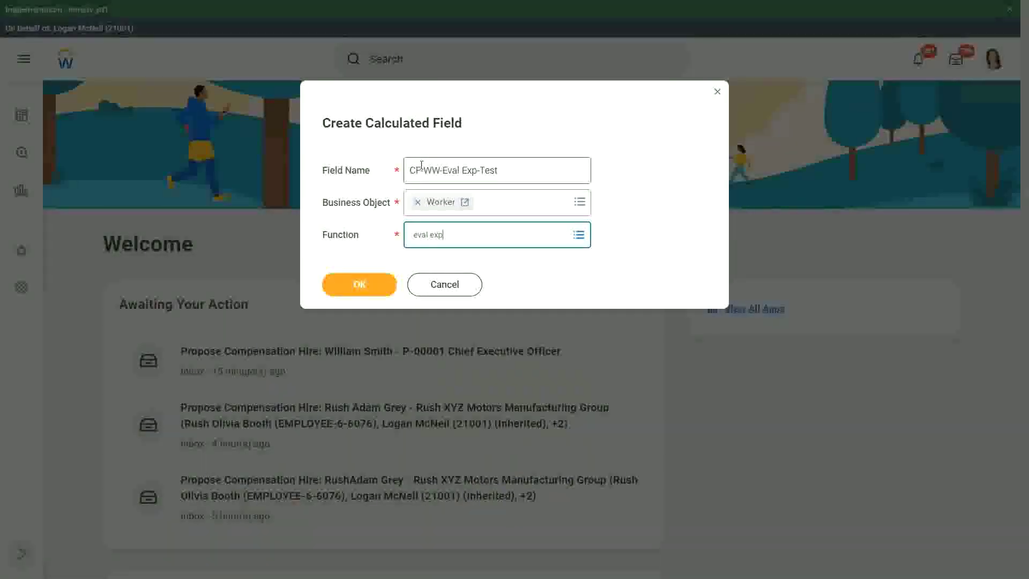
{"action": "key", "text": "Return"}
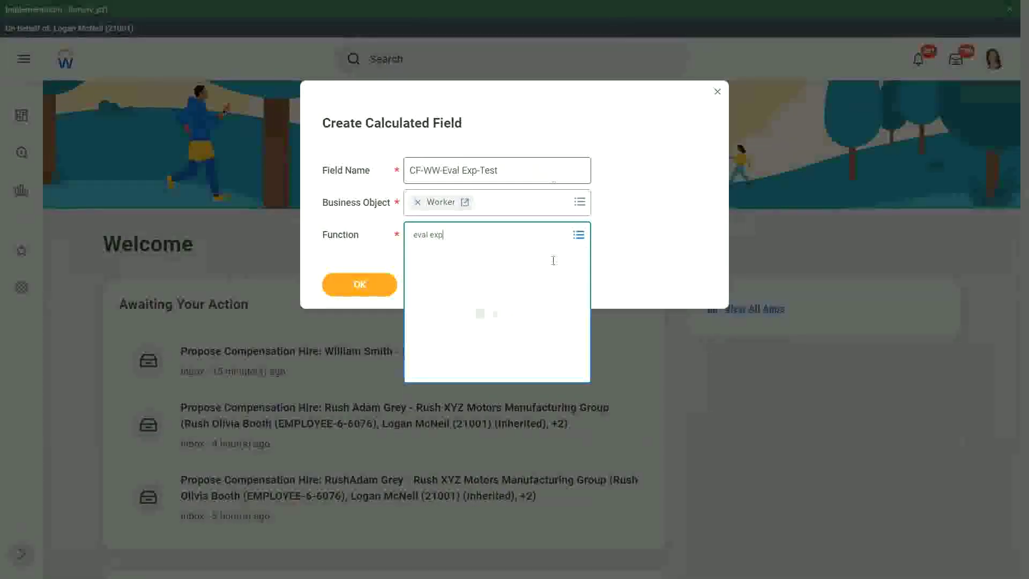
{"action": "left_click", "coordinate": [436, 285]}
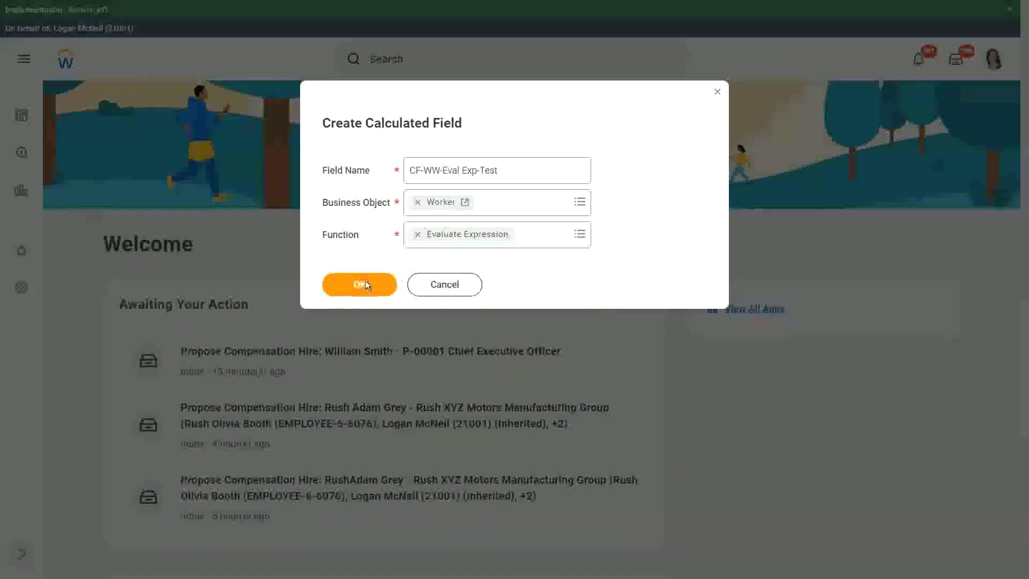
{"action": "left_click", "coordinate": [365, 282]}
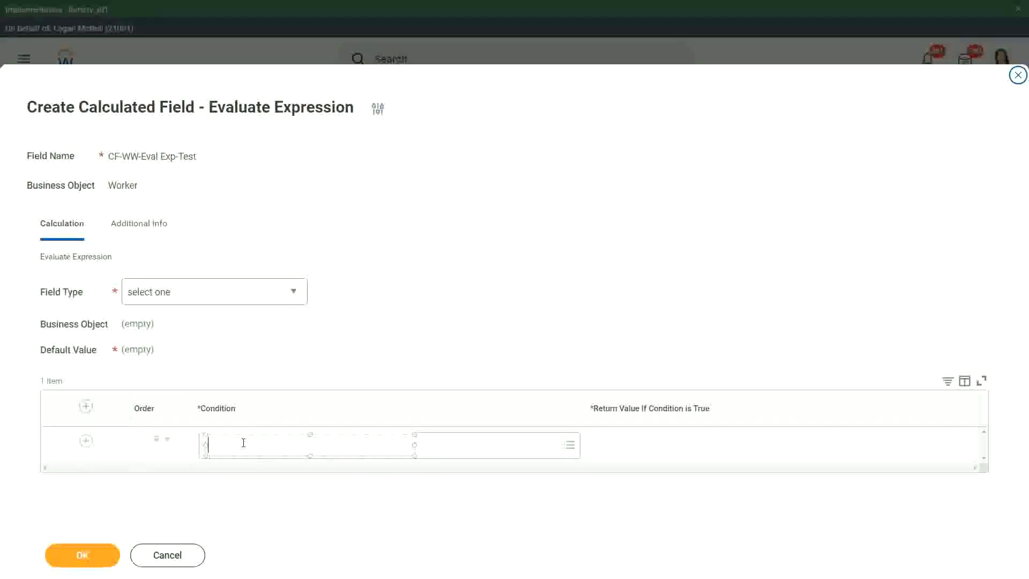
Annotate the Condition field of the table row with the text "Boolean or a T/F field".
{"action": "type", "text": "Boo"}
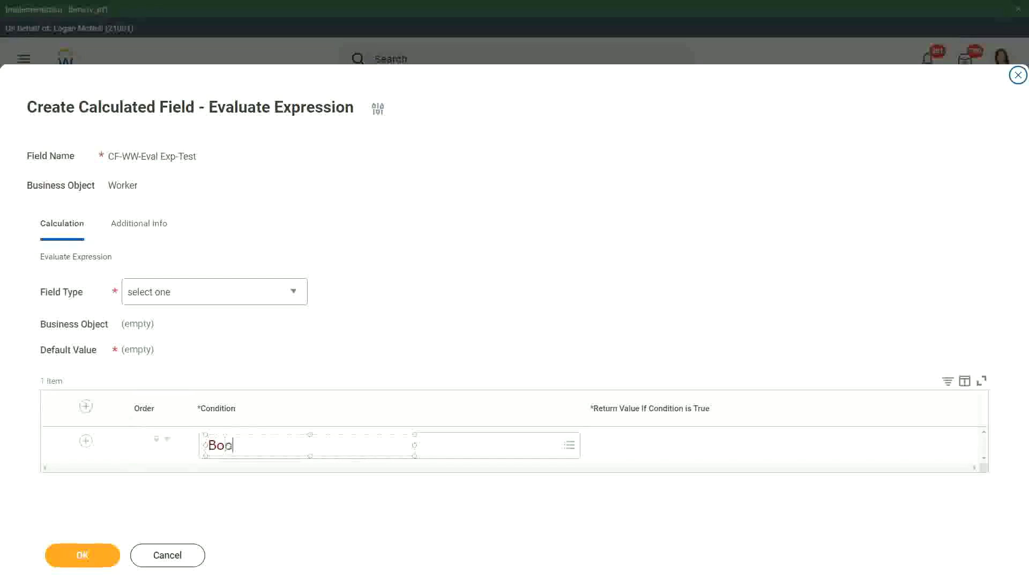
{"action": "type", "text": "lean or a T/F"}
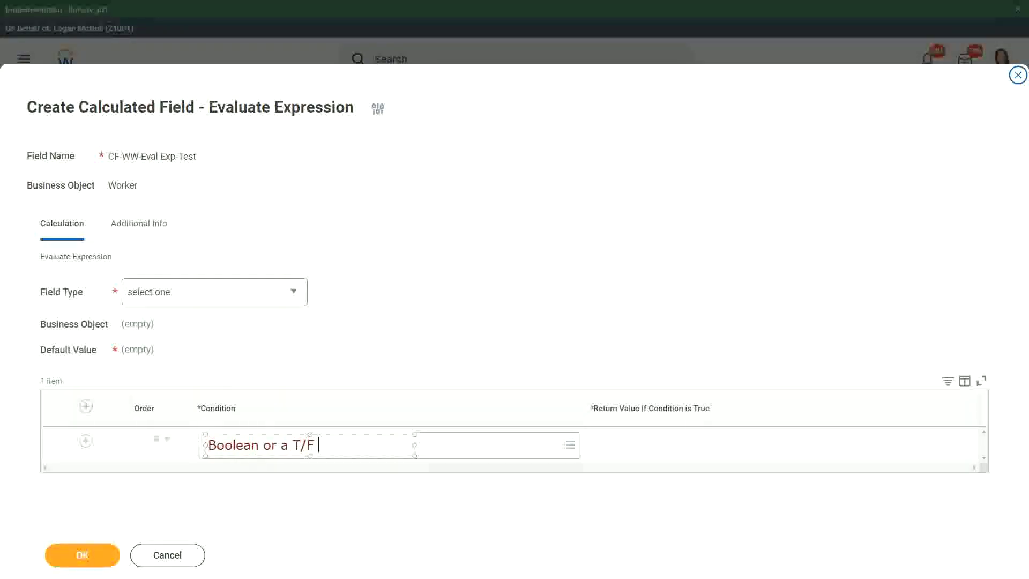
{"action": "type", "text": " field"}
{"action": "left_click", "coordinate": [358, 339]}
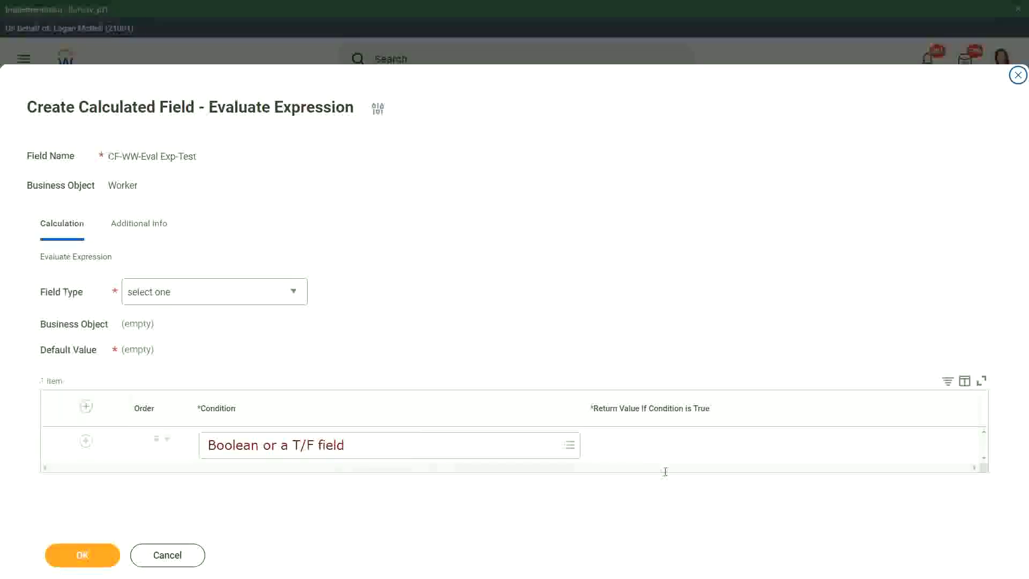
Annotate the Return Value If Condition is True cell with "Another Calc Field that gives the result", widened to fit one line.
{"action": "left_click", "coordinate": [594, 447]}
{"action": "type", "text": "Ano ther Calc Field"}
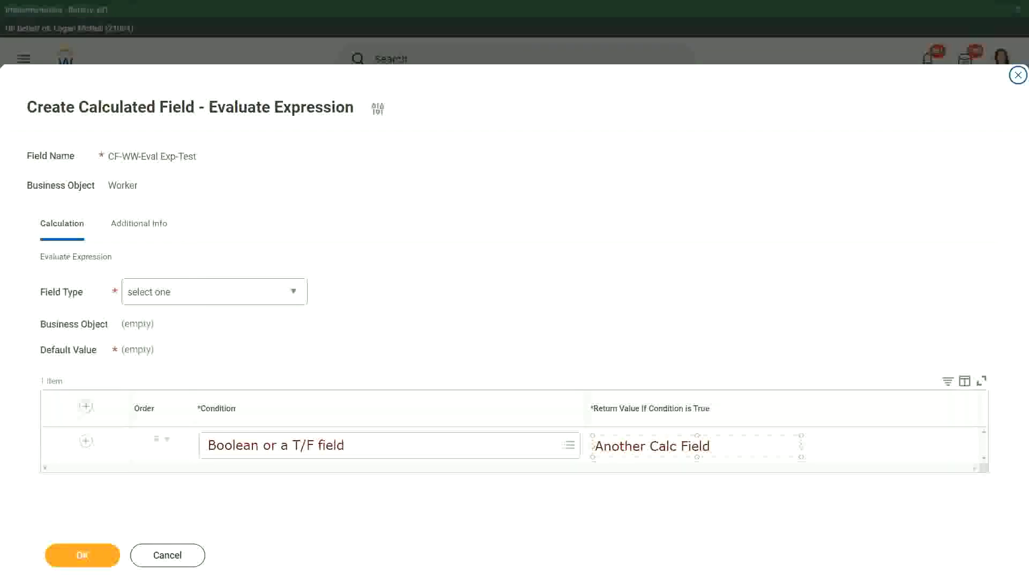
{"action": "type", "text": " that gives the result"}
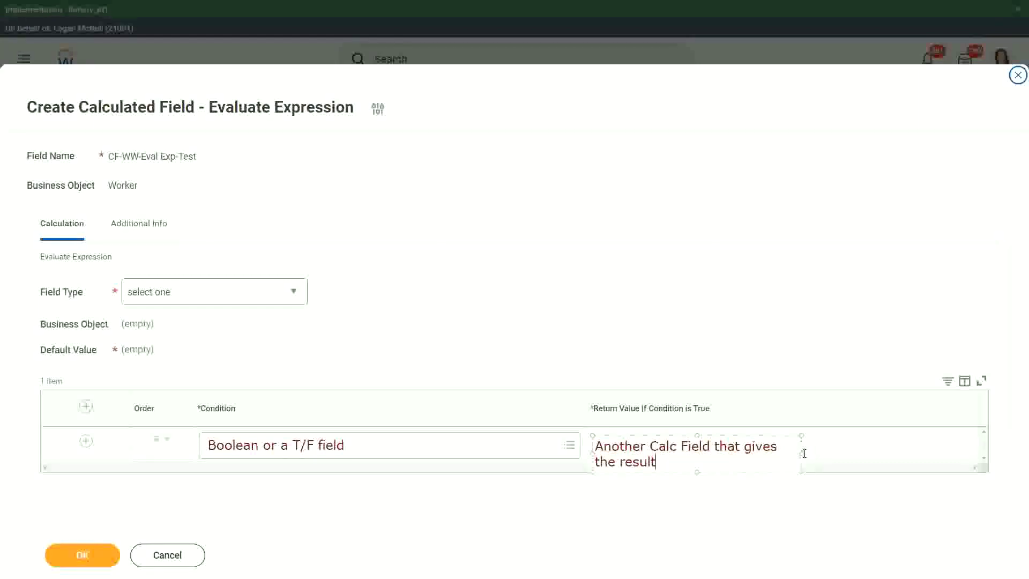
{"action": "left_click_drag", "start_coordinate": [805, 454], "coordinate": [905, 444]}
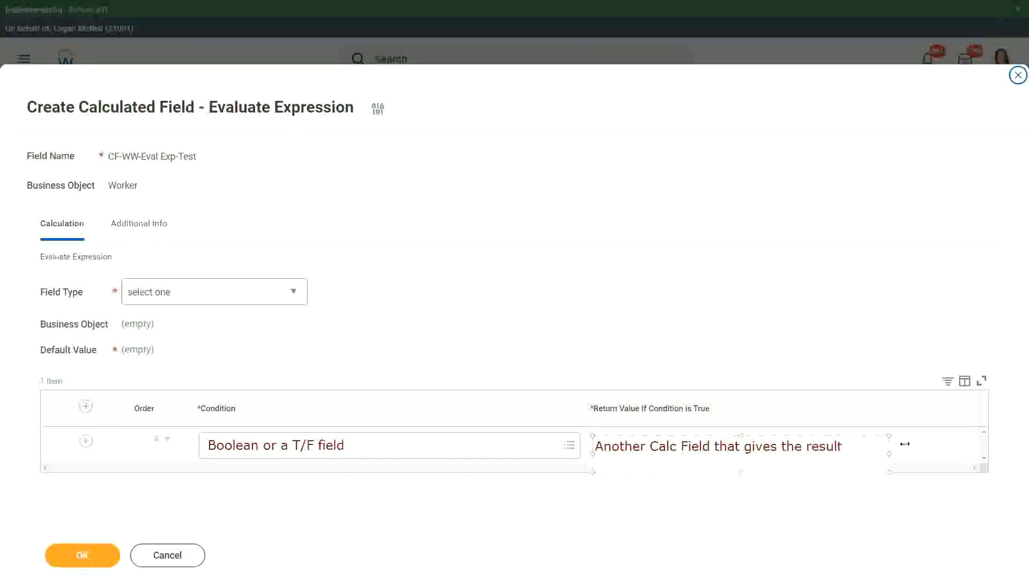
{"action": "left_click", "coordinate": [575, 499]}
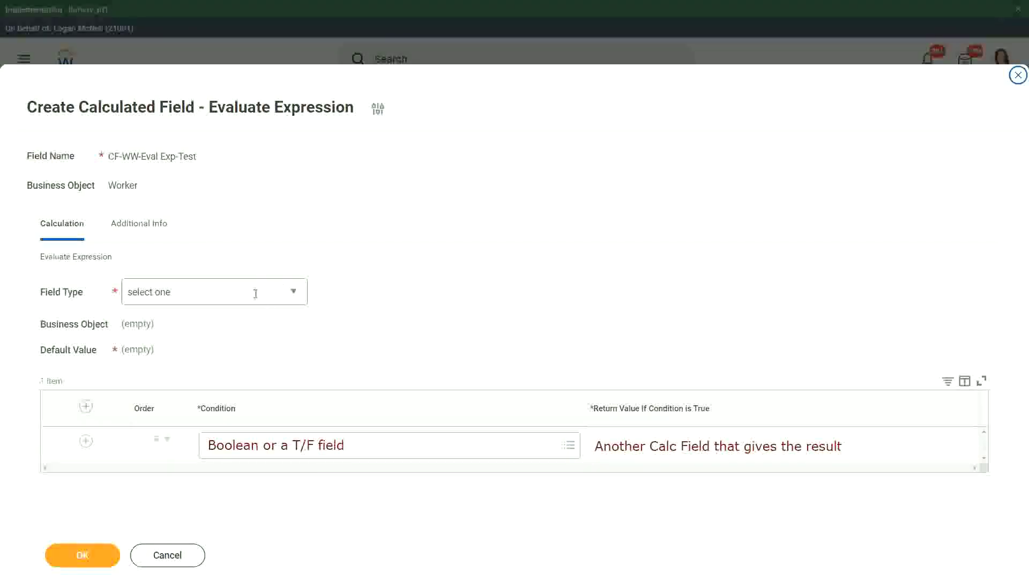
Set the calculated field's Field Type to Text.
{"action": "left_click", "coordinate": [298, 290]}
{"action": "key", "text": "Escape"}
{"action": "left_click", "coordinate": [296, 292]}
{"action": "left_click", "coordinate": [296, 292]}
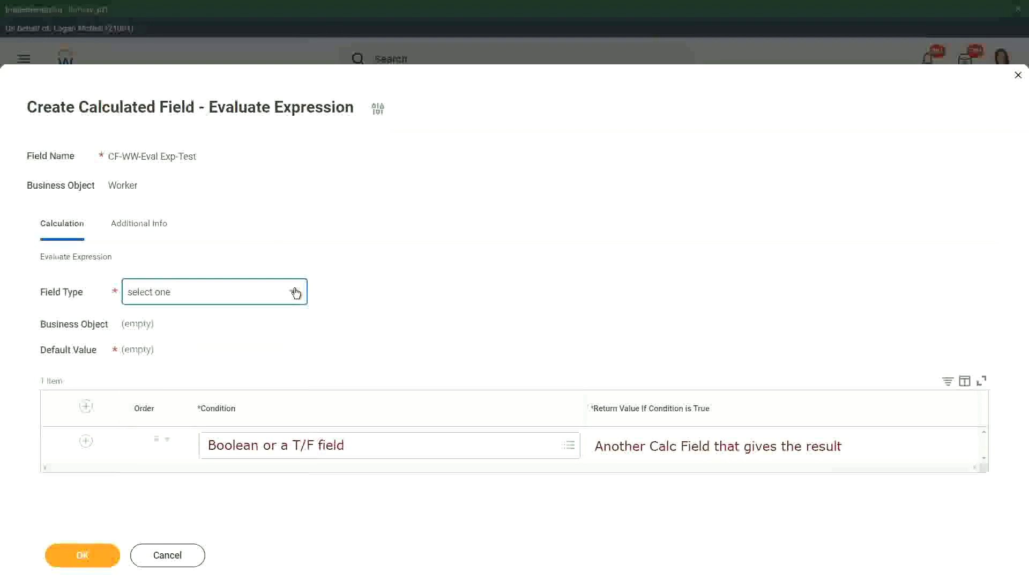
{"action": "left_click", "coordinate": [297, 291]}
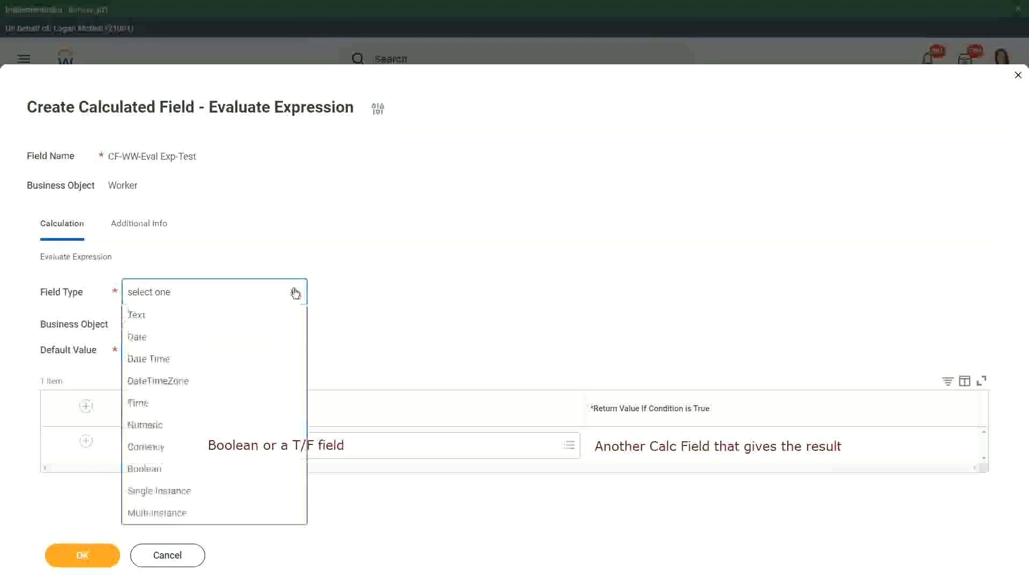
{"action": "left_click", "coordinate": [145, 341]}
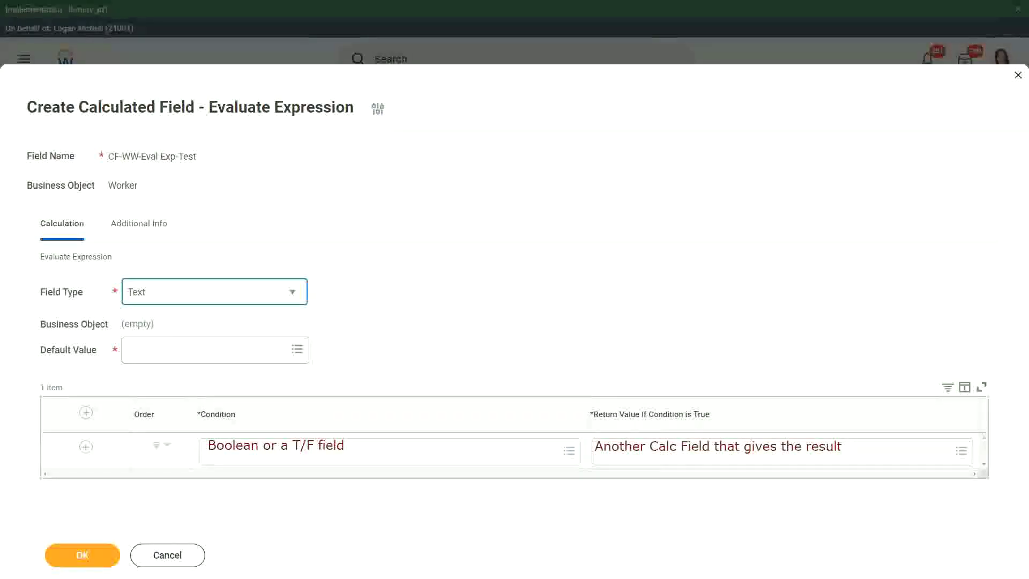
Annotate the Default Value field with the text "Some Default Value" and align the note inside the field.
{"action": "left_click", "coordinate": [139, 349]}
{"action": "type", "text": "S"}
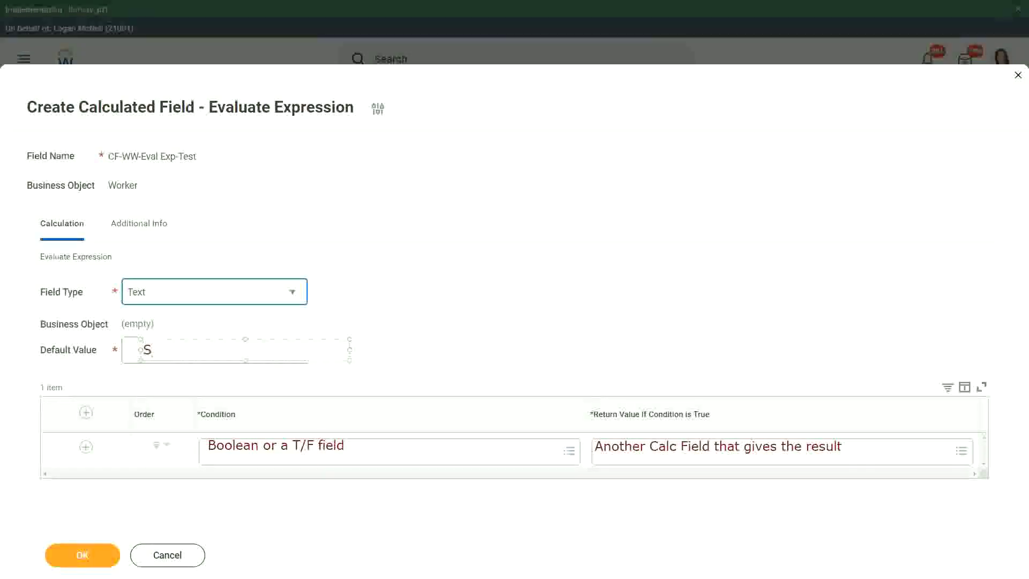
{"action": "type", "text": "ome De"}
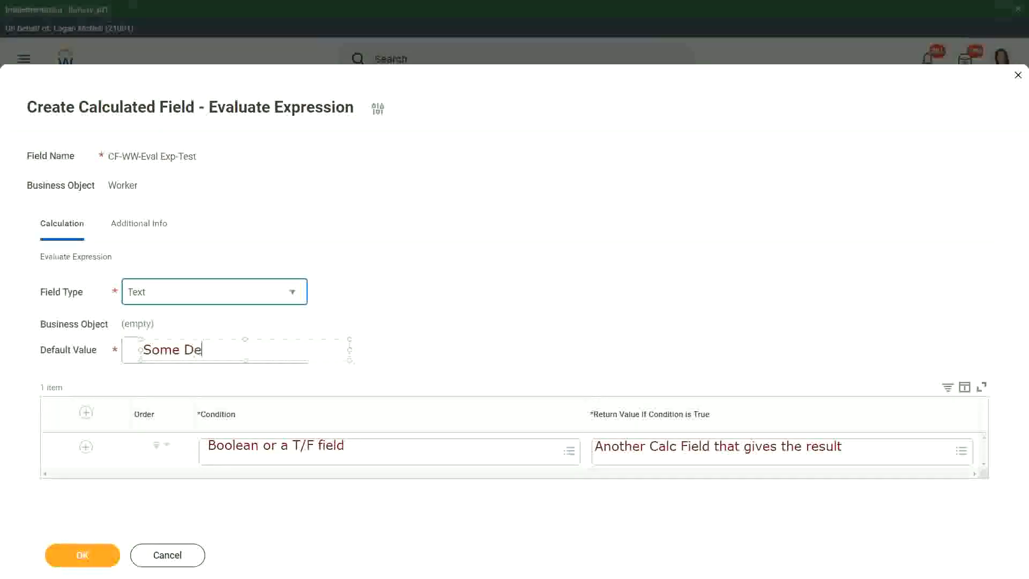
{"action": "type", "text": "fault Value"}
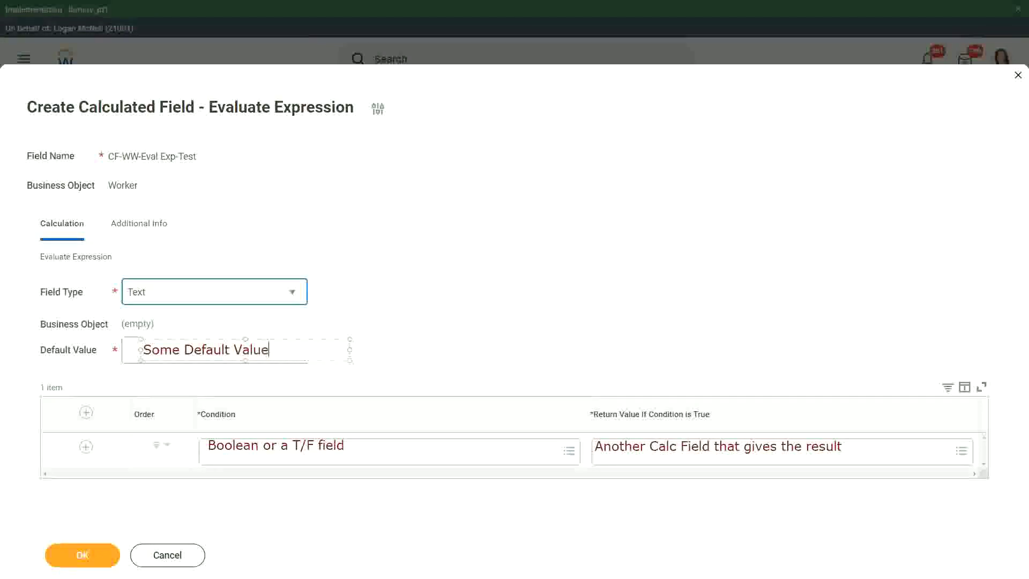
{"action": "left_click_drag", "start_coordinate": [255, 339], "coordinate": [249, 339]}
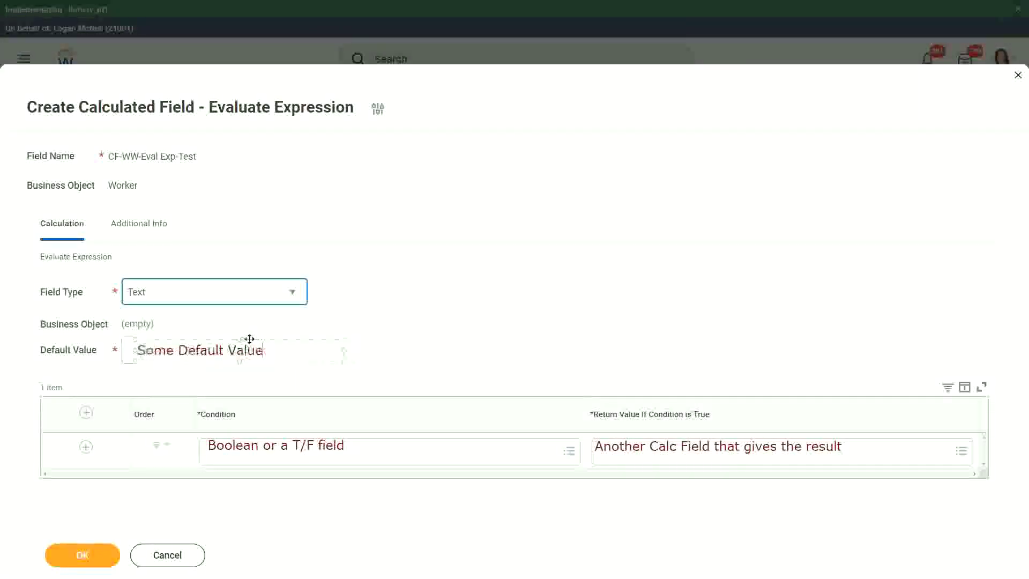
{"action": "left_click", "coordinate": [426, 340]}
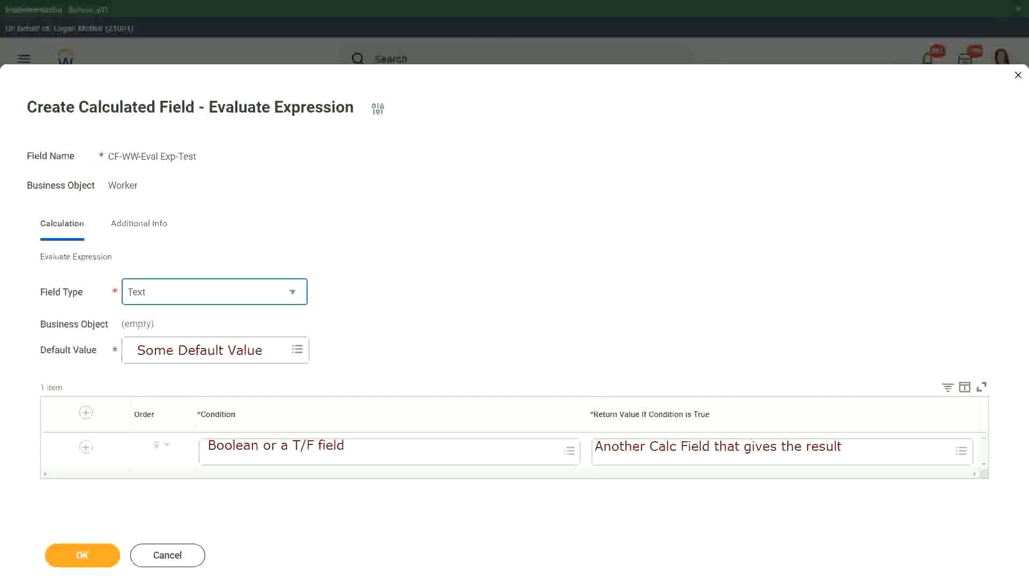
Replace the return value annotation with "Type in the value that you want in the output", widened to fit one line.
{"action": "left_click", "coordinate": [670, 447]}
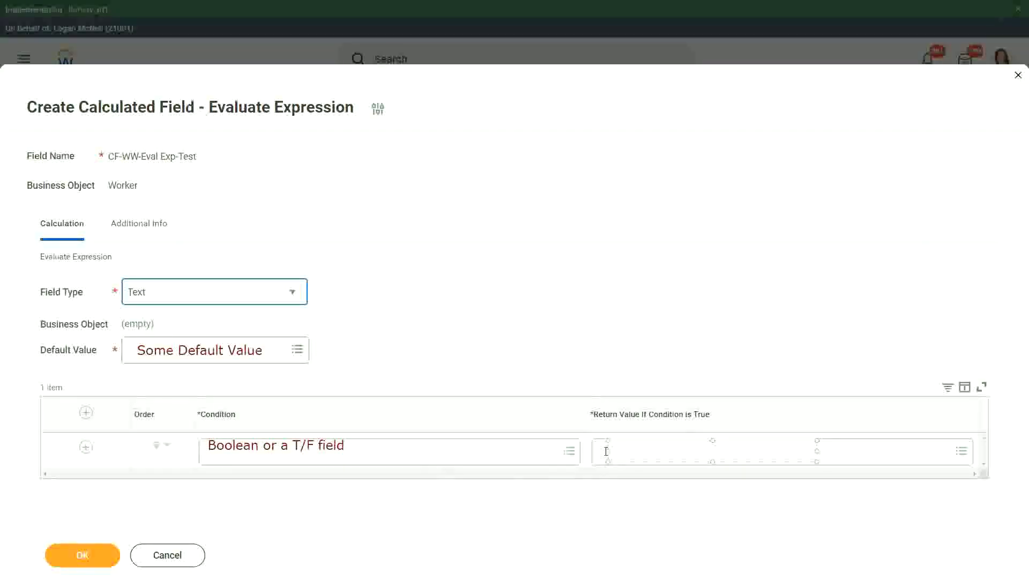
{"action": "type", "text": "Type in the value that you "}
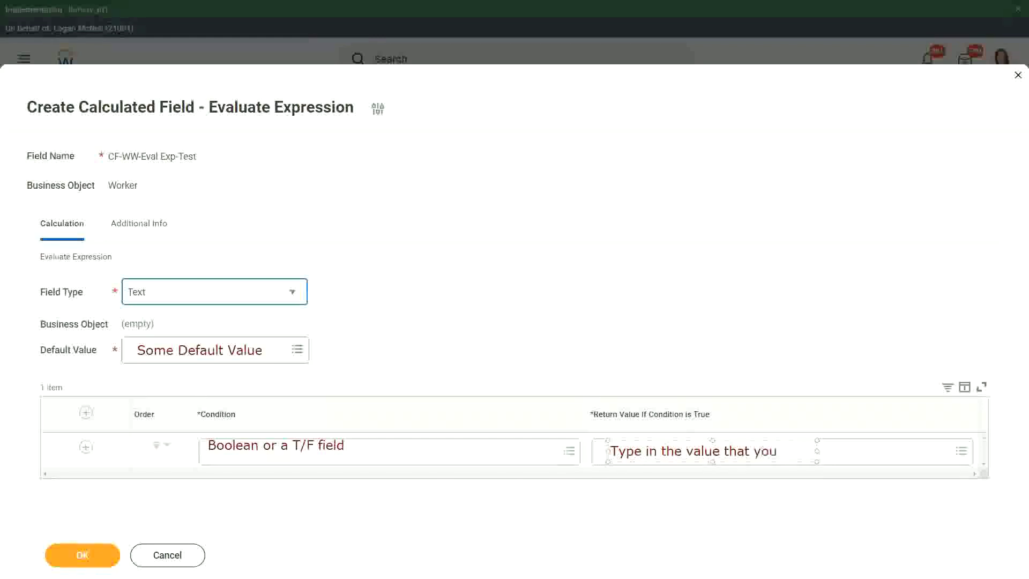
{"action": "type", "text": "want in the o"}
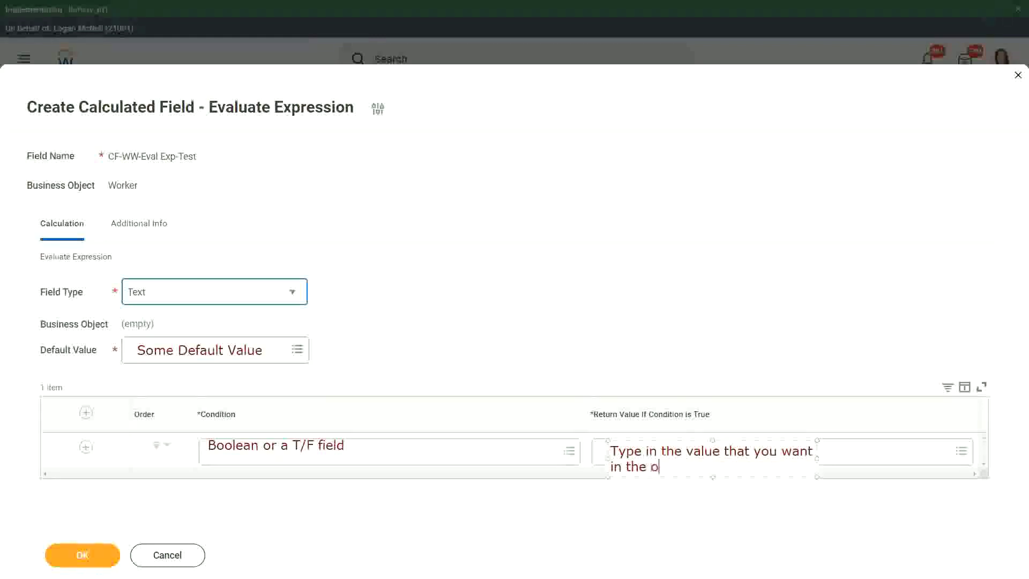
{"action": "type", "text": "utput"}
{"action": "left_click_drag", "start_coordinate": [817, 458], "coordinate": [940, 456]}
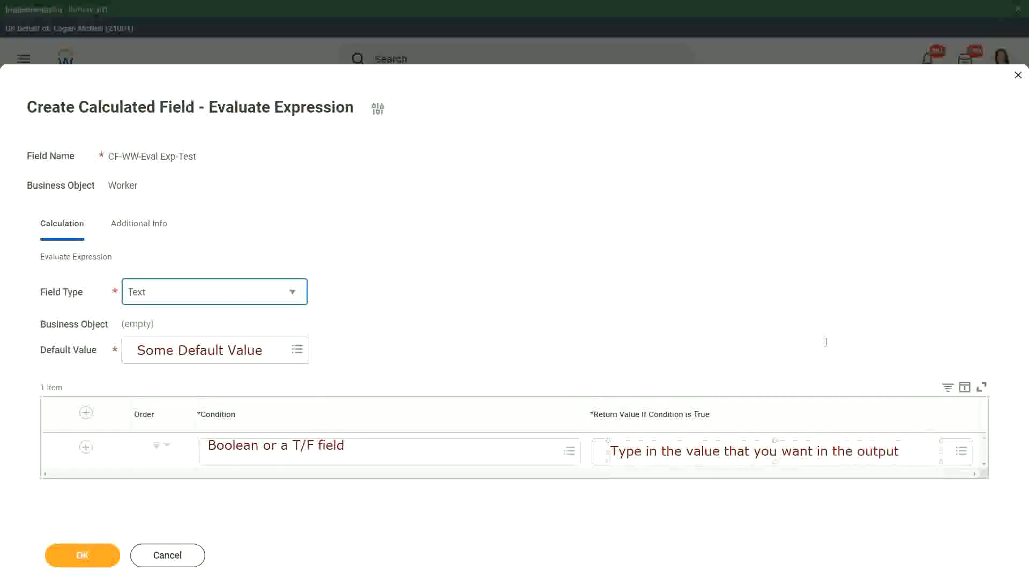
{"action": "left_click", "coordinate": [825, 342]}
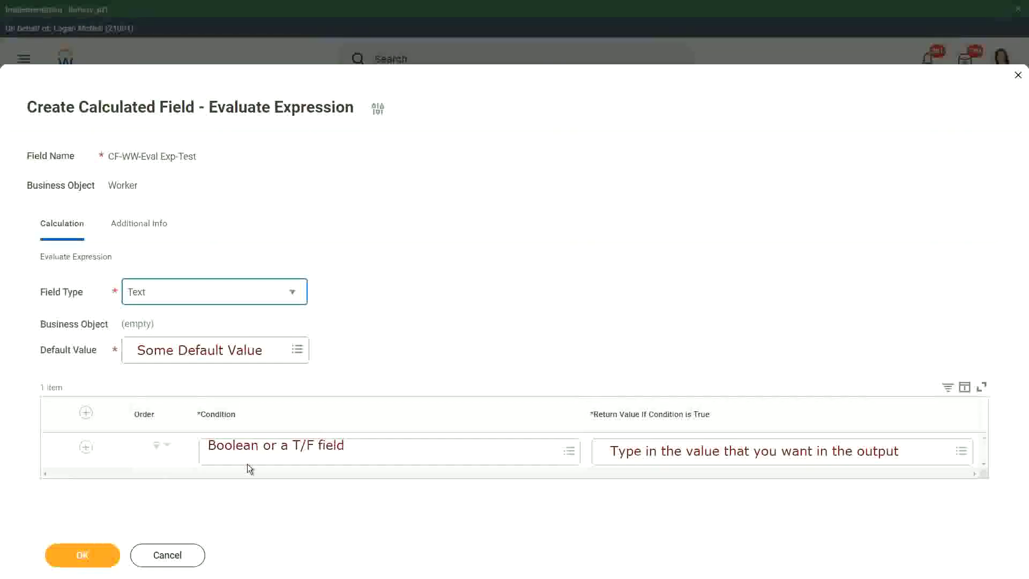
Cancel the calculated field, discarding its changes, and dismiss the Implementation environment banner.
{"action": "left_click", "coordinate": [168, 556]}
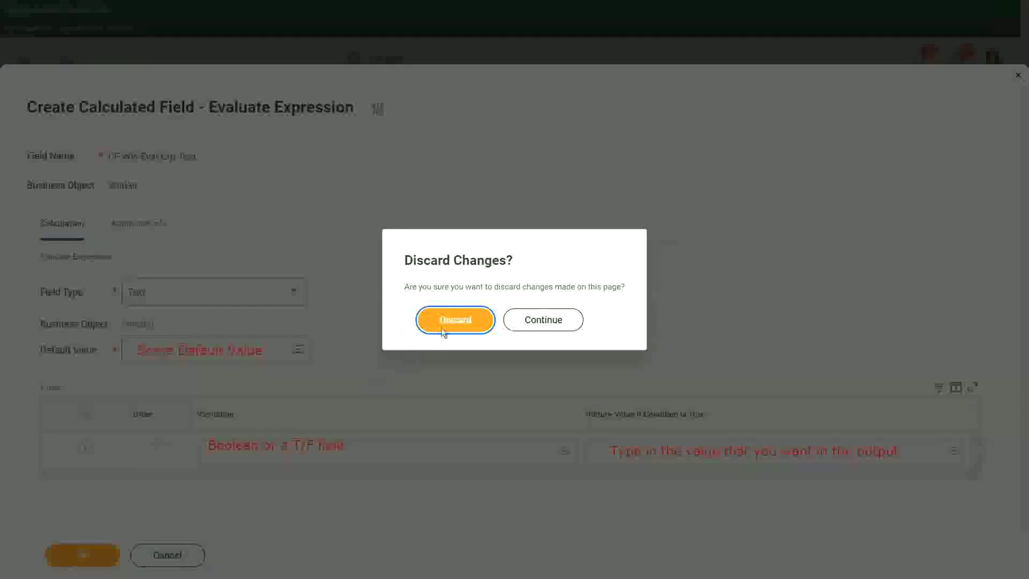
{"action": "left_click", "coordinate": [461, 320]}
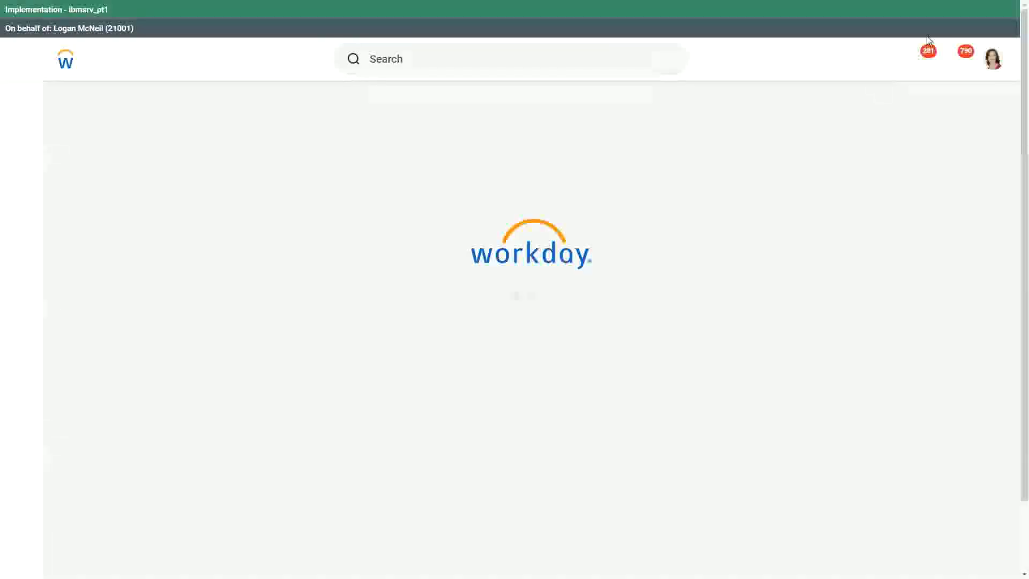
{"action": "mouse_move", "coordinate": [1010, 11]}
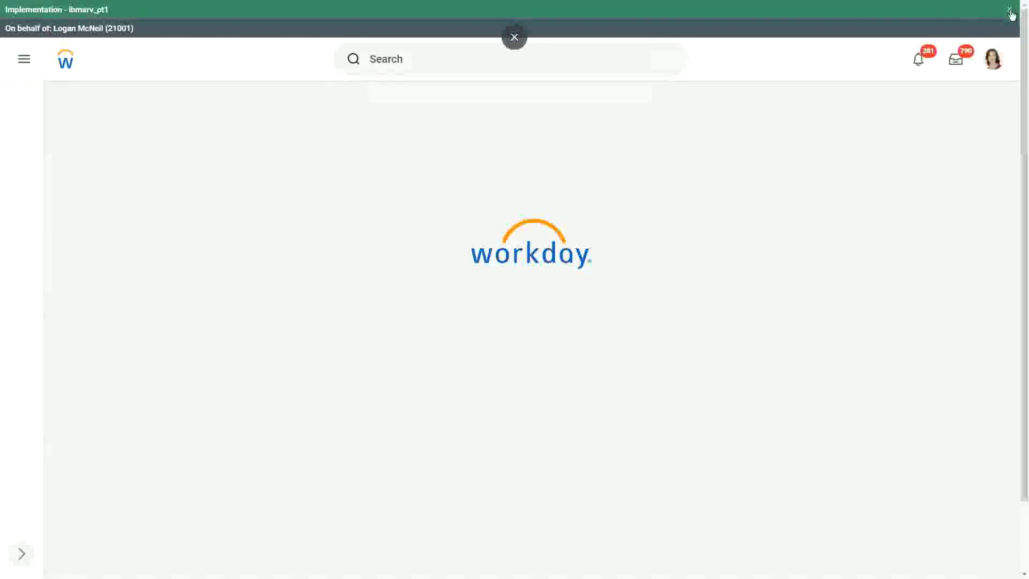
{"action": "left_click", "coordinate": [1010, 10]}
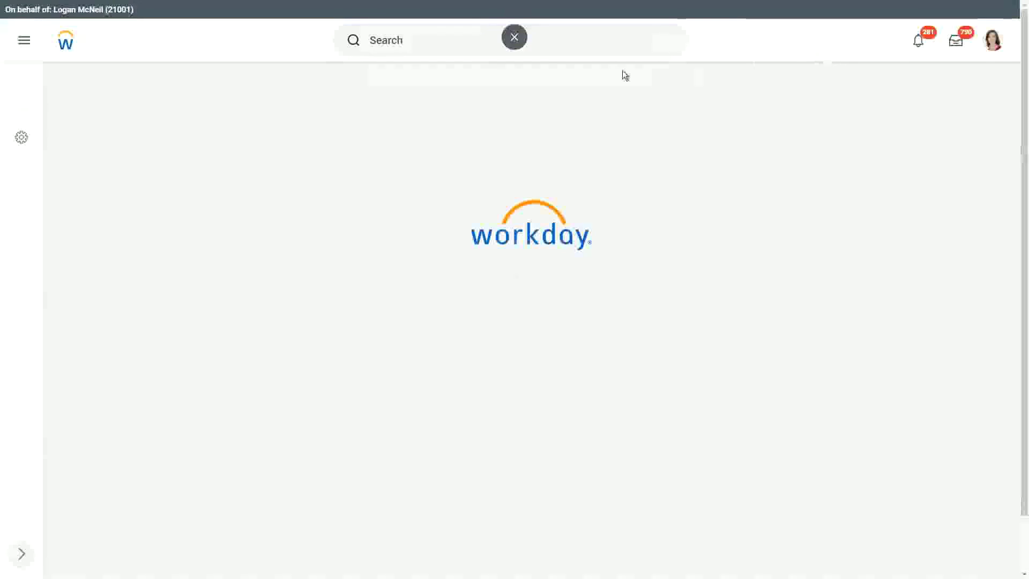